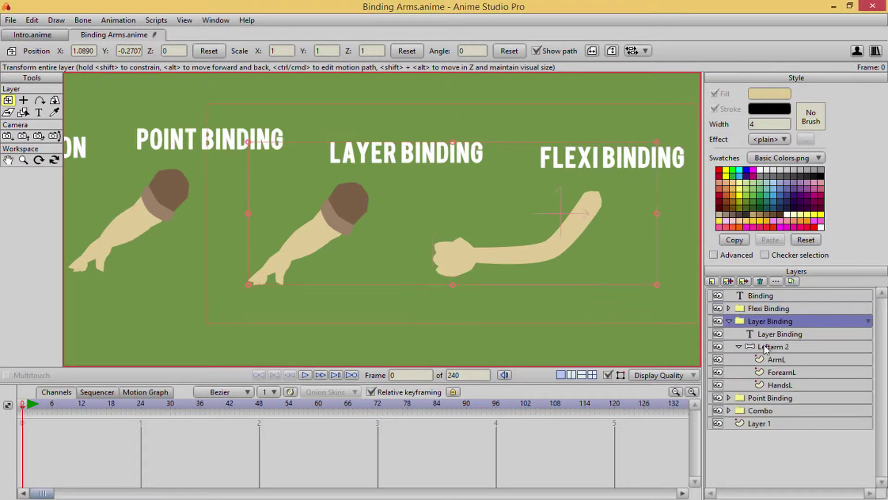
- Select all bones on the Leftarm 2 layer of the Layer Binding group and delete them
click(787, 345)
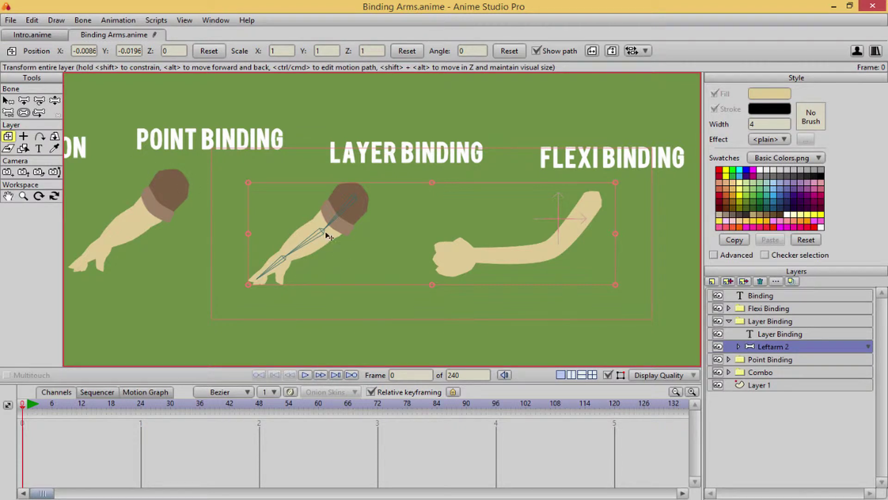
drag(326, 235, 395, 228)
key(b)
click(385, 242)
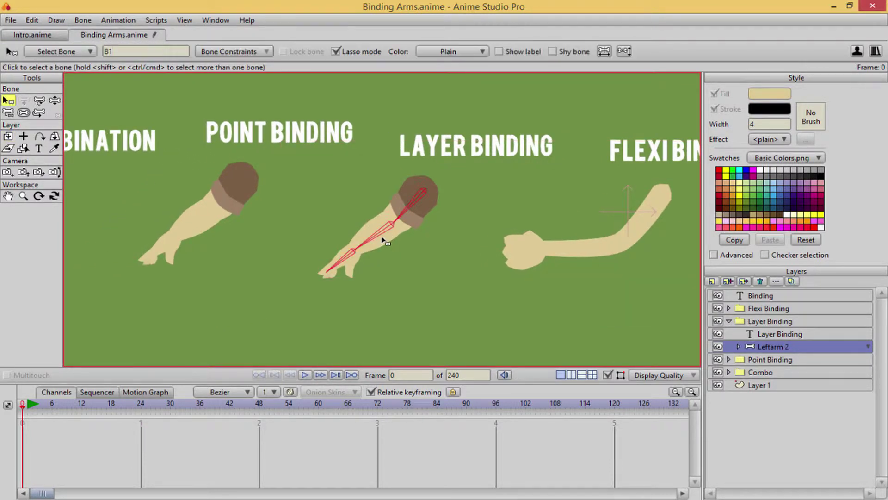
scroll(385, 227, up, 2)
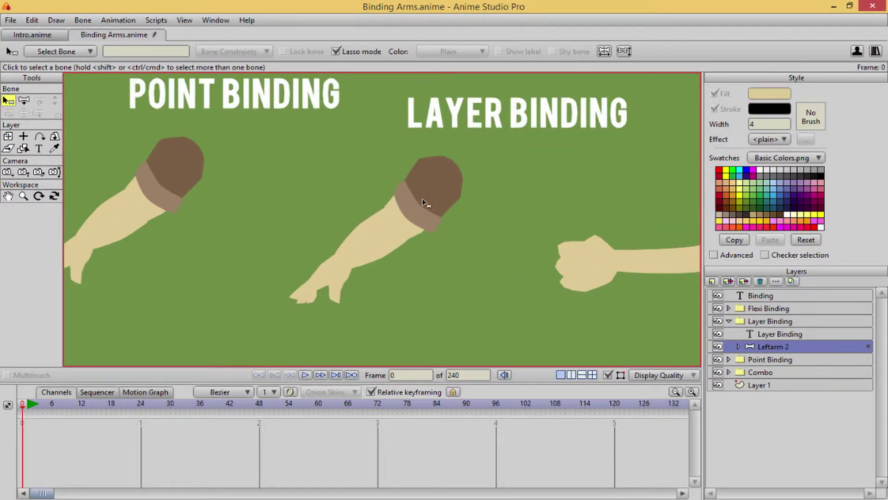
- Add a chain of three bones on the Leftarm 2 layer, running from the shoulder through the elbow and wrist to the fingertips
key(a)
drag(448, 163, 401, 223)
drag(400, 225, 302, 296)
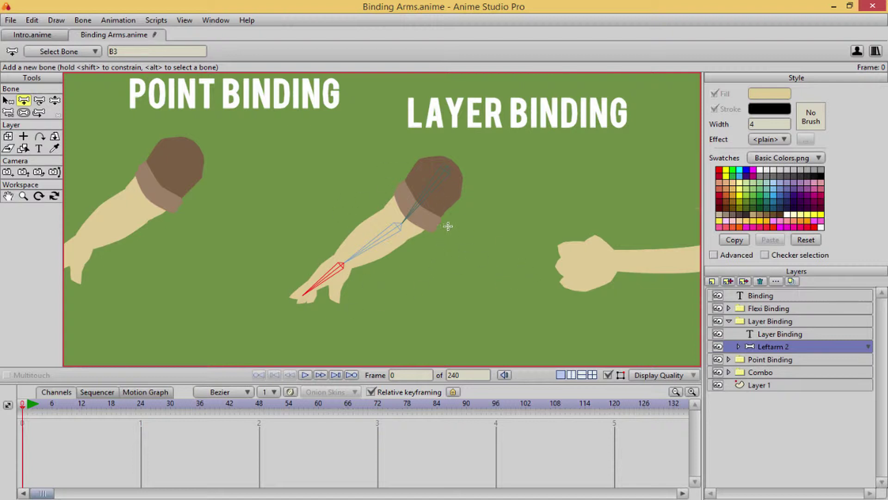
- Examine the separate ArmL, ForearmL and HandsL layers by selecting each one from the arm artwork
ctrl+alt+click(436, 201)
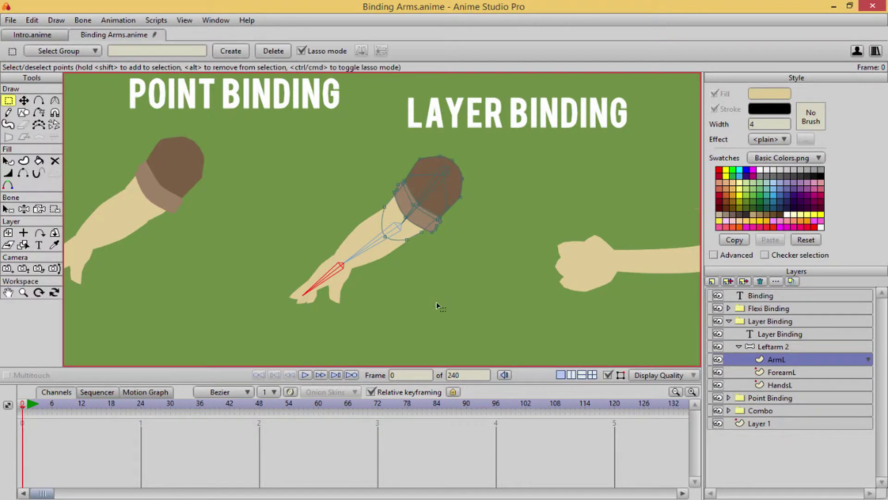
ctrl+alt+click(385, 253)
ctrl+alt+click(341, 283)
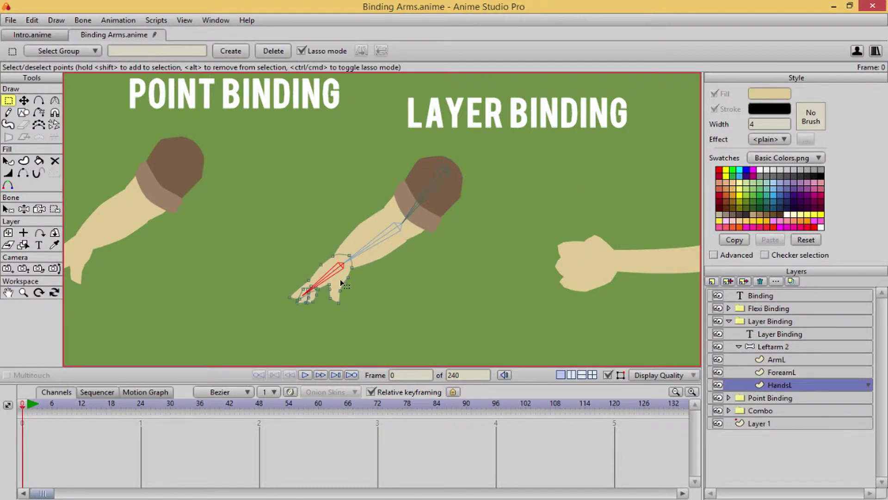
ctrl+alt+click(377, 256)
ctrl+alt+click(433, 211)
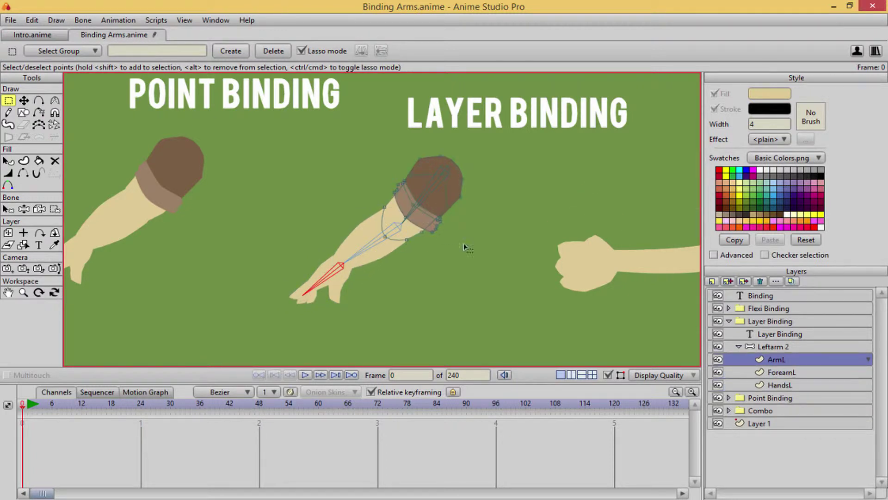
ctrl+alt+click(348, 276)
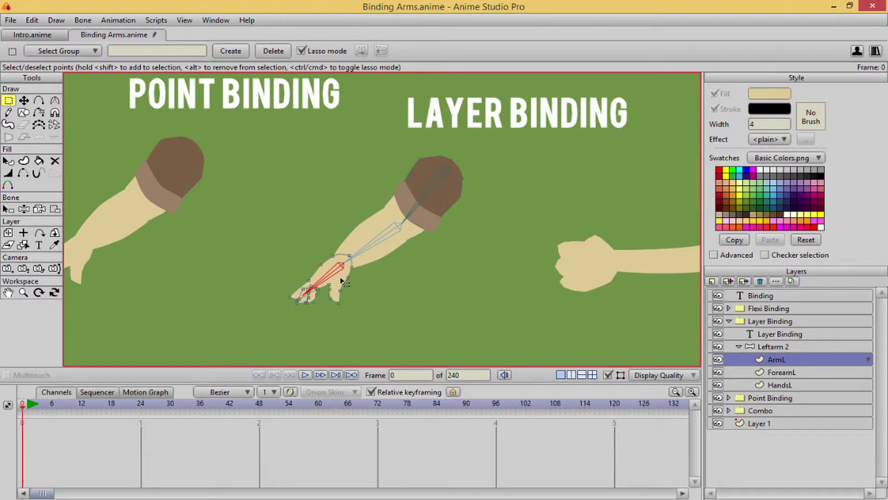
ctrl+alt+click(368, 267)
ctrl+alt+click(424, 228)
ctrl+alt+click(324, 286)
ctrl+alt+click(361, 262)
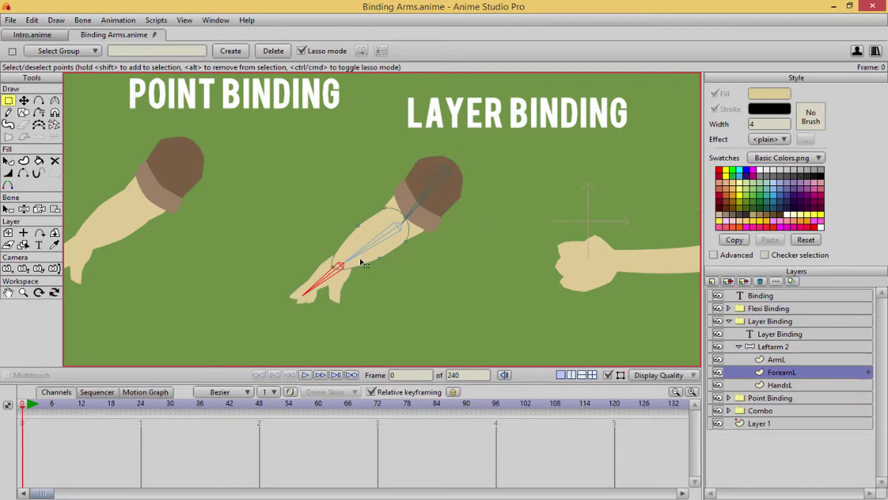
- Bind the ArmL layer to the upper arm bone with the Bind Layer tool
ctrl+alt+click(431, 213)
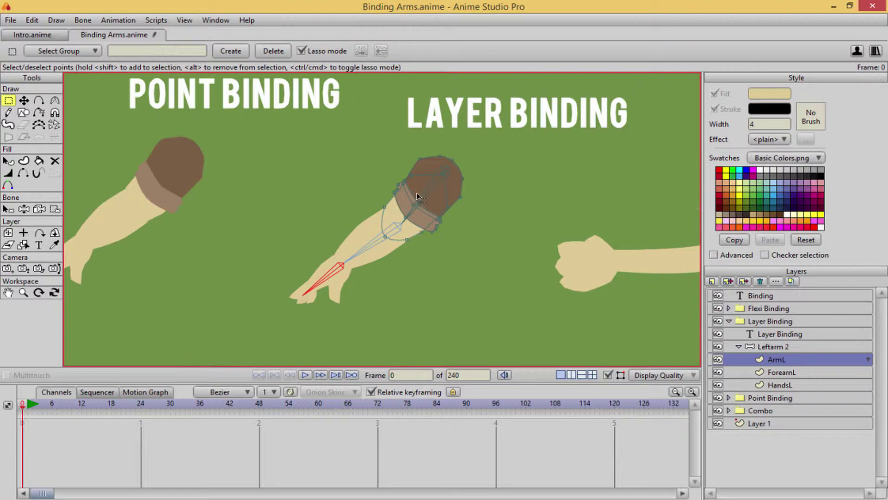
key(b)
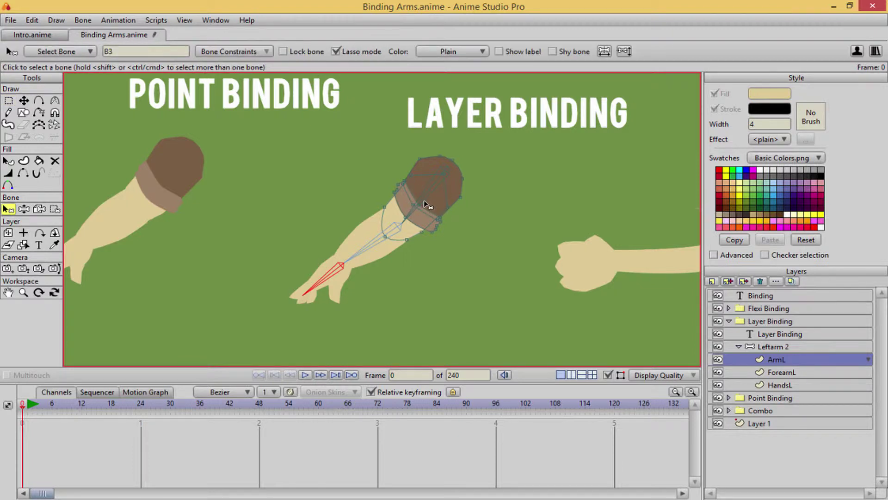
click(427, 205)
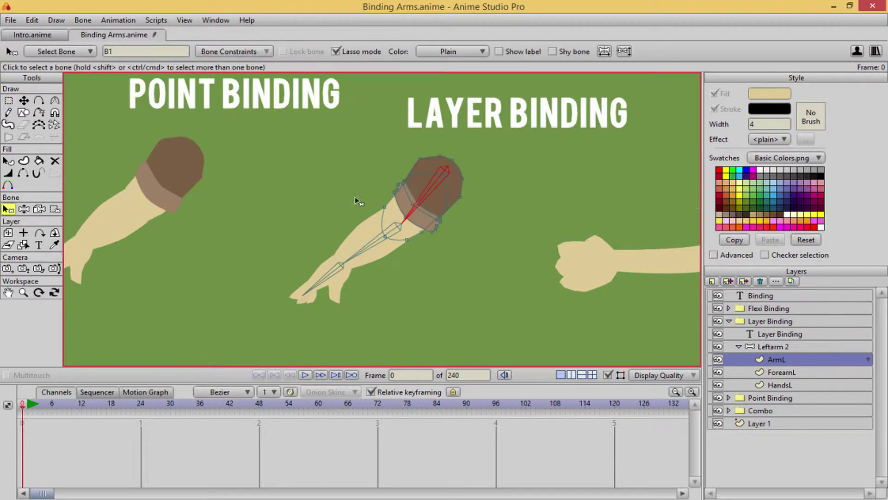
click(40, 209)
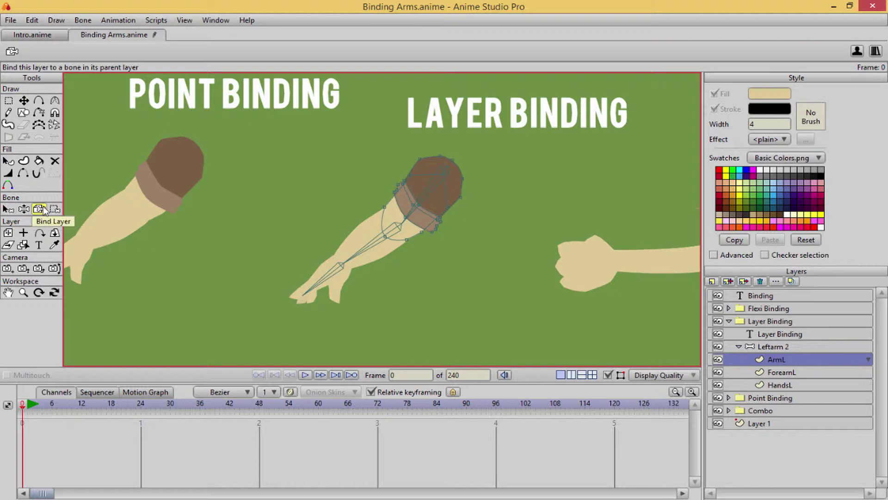
click(428, 200)
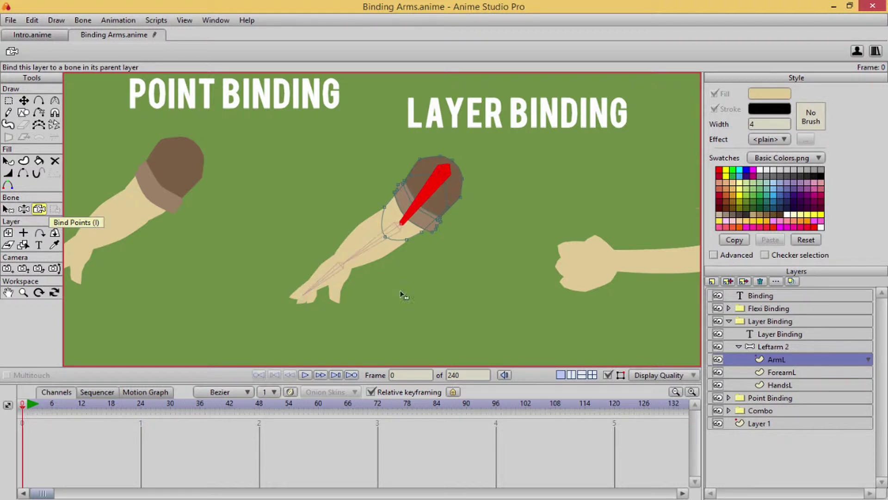
- Bind the ForearmL layer to the forearm bone and the HandsL layer to the hand bone
alt+right_click(371, 250)
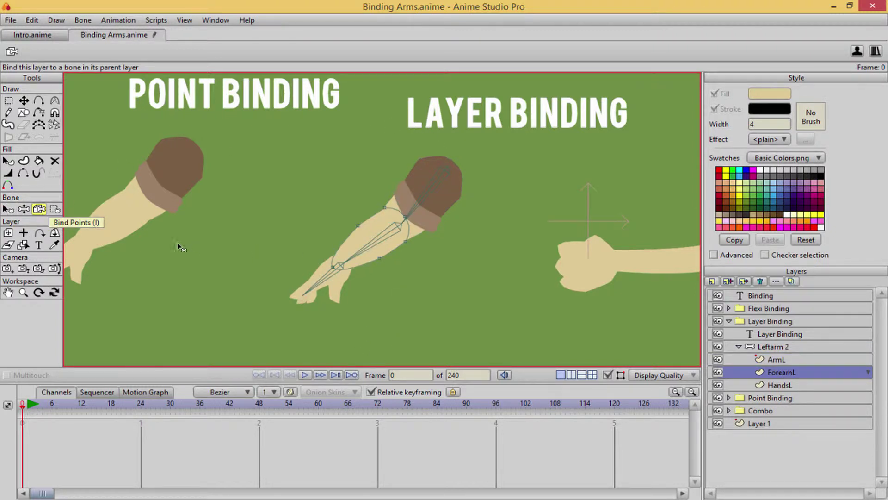
click(394, 252)
alt+right_click(340, 289)
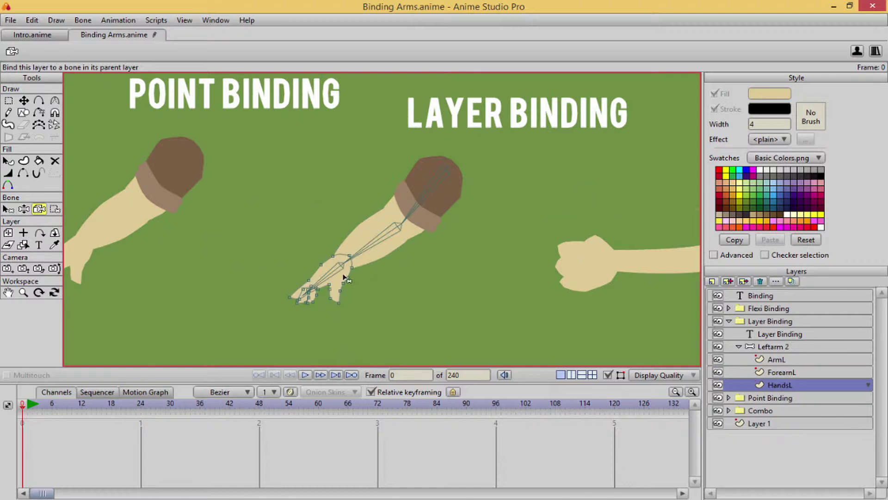
click(342, 288)
- Set the bone strength of the hand, upper arm and forearm bones on the Leftarm 2 layer to 0
key(z)
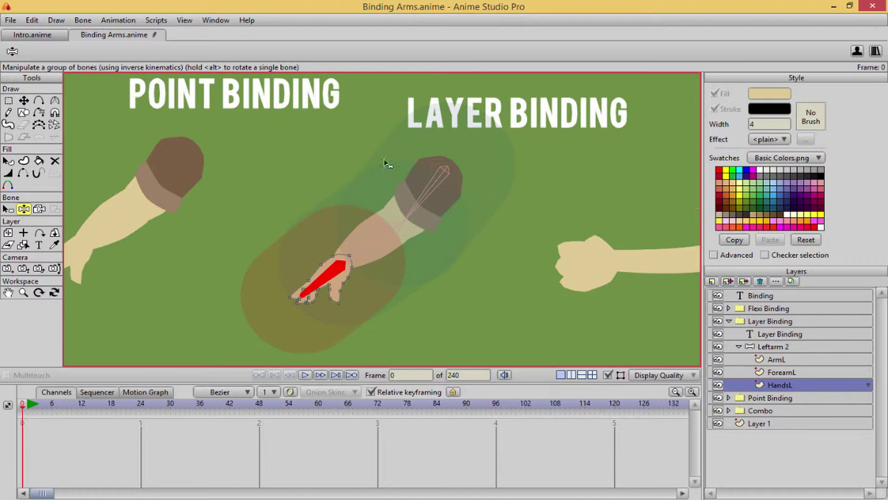
click(777, 348)
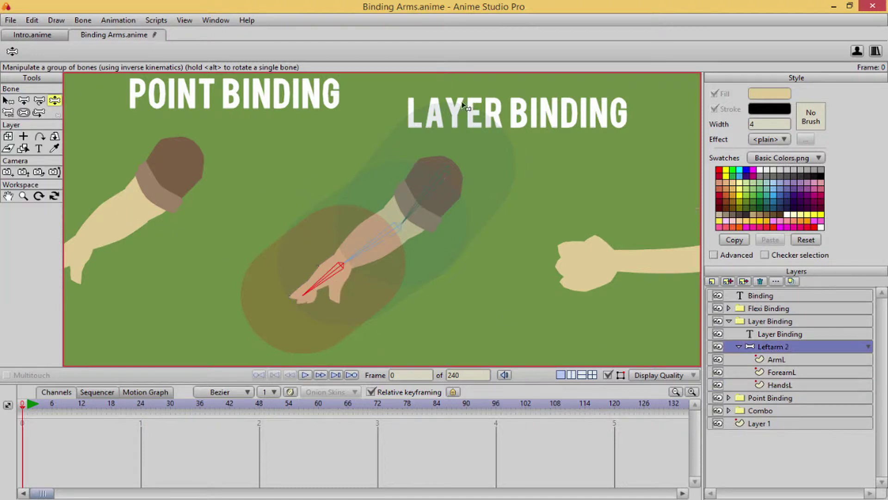
click(22, 114)
drag(331, 287, 238, 271)
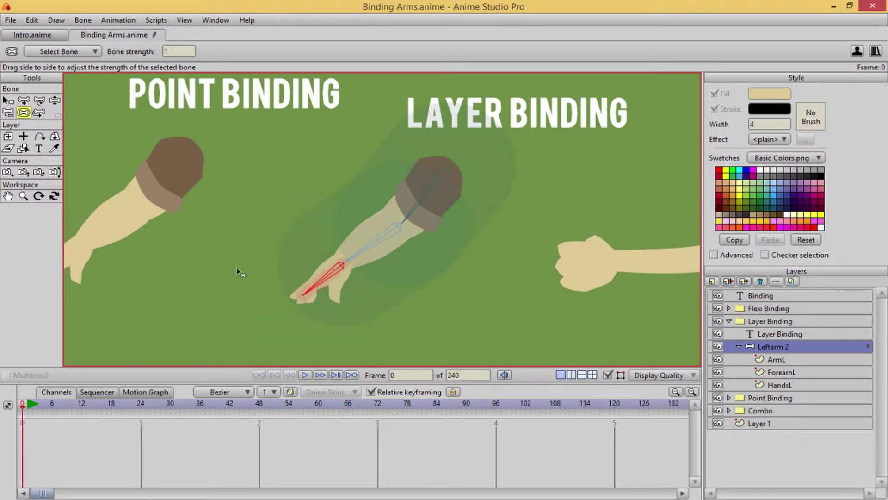
click(403, 221)
drag(402, 221, 332, 263)
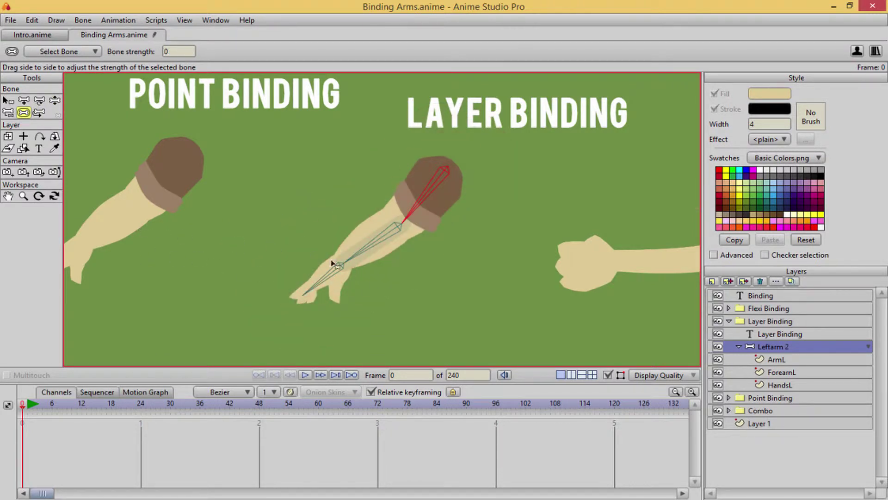
click(378, 259)
- Test the layer-bound arm by bending its bones inward with Manipulate Bones, and compare it with the other arms
key(z)
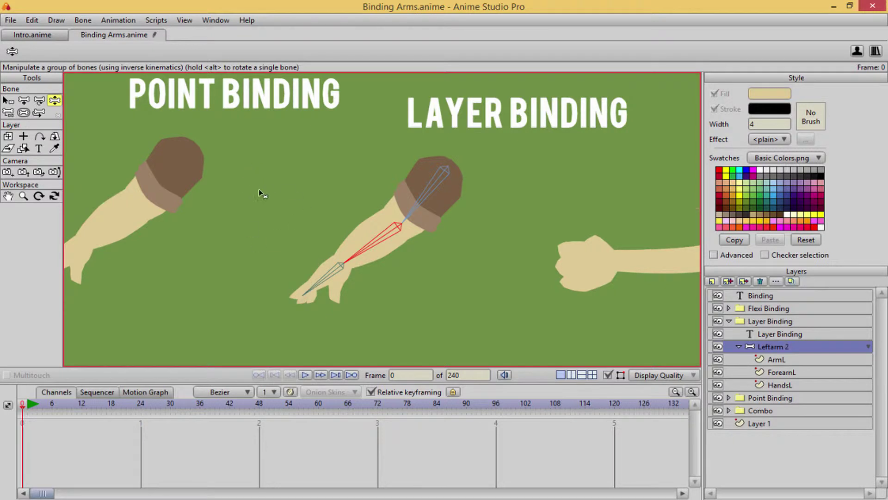
drag(330, 283, 399, 279)
scroll(410, 187, down, 8)
scroll(405, 179, up, 3)
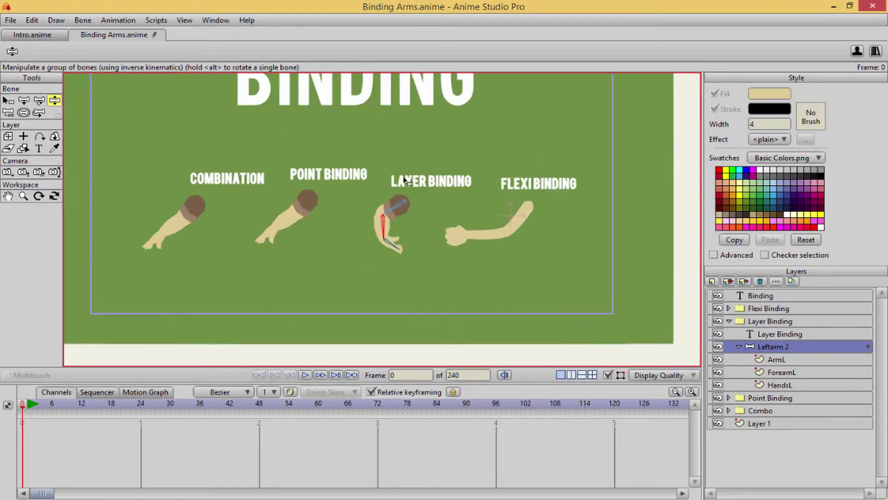
- Switch to the Intro.anime document, try bending the lumberjack's left arm bones with Manipulate Bones, and undo each movement
click(32, 35)
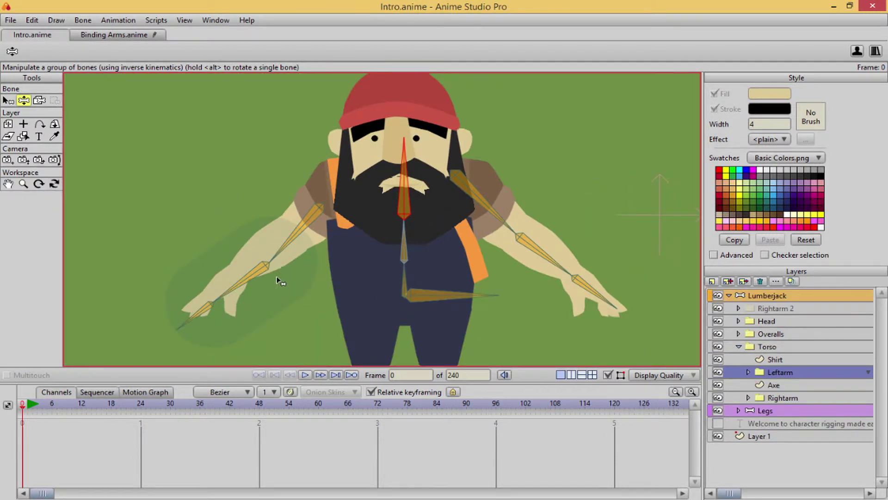
drag(252, 284, 123, 215)
key(ctrl+z)
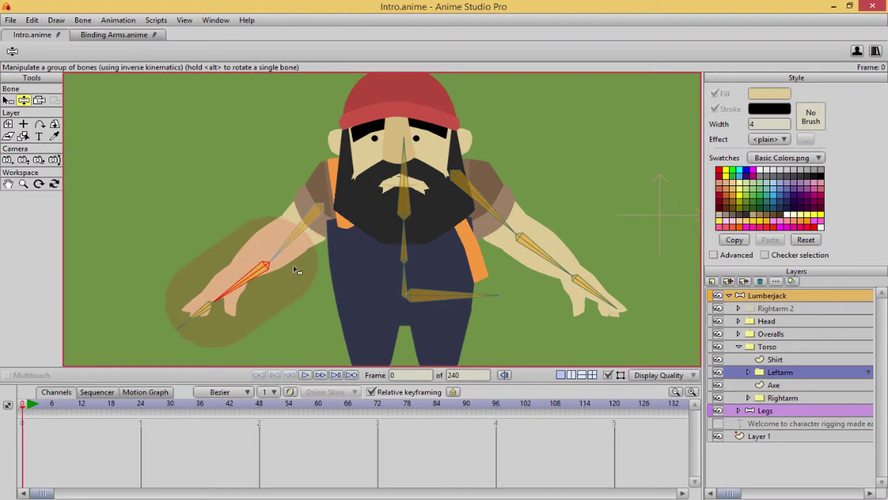
drag(254, 277, 114, 282)
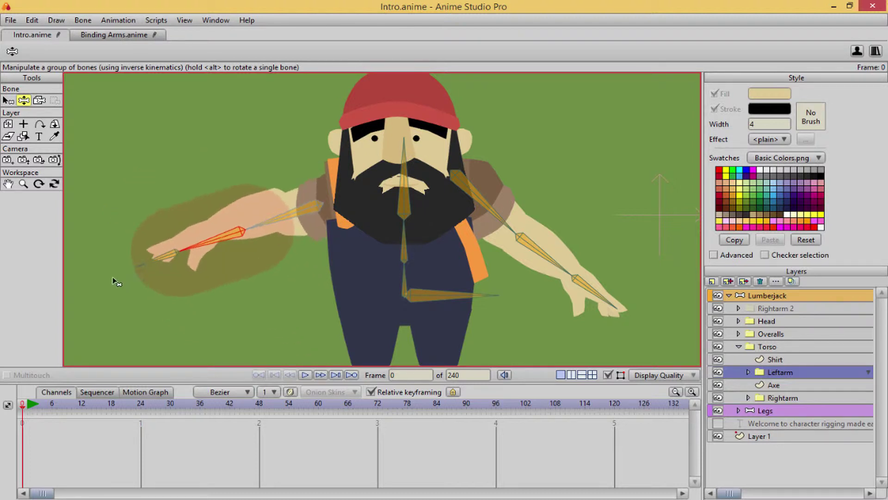
key(ctrl+z)
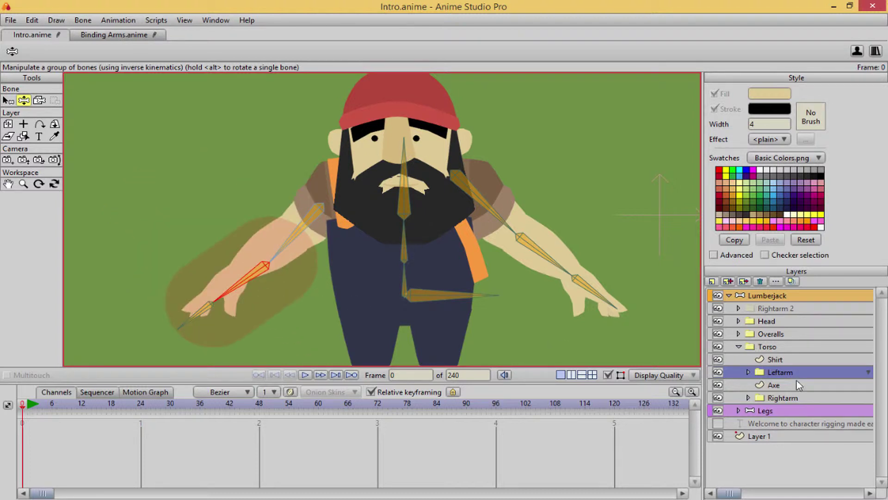
- Reduce the left forearm bone's strength to 0 on the Lumberjack layer and test the arm with Manipulate Bones
click(759, 411)
click(768, 296)
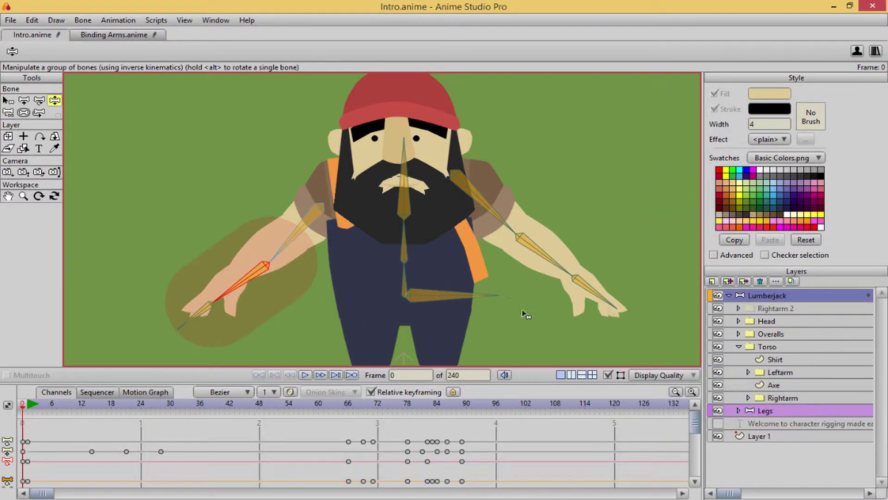
key(s)
drag(202, 275, 34, 272)
key(z)
drag(259, 263, 214, 109)
- Compare the Binding Arms and Intro documents, play the lumberjack animation and scrub the timeline to frame 106
click(113, 34)
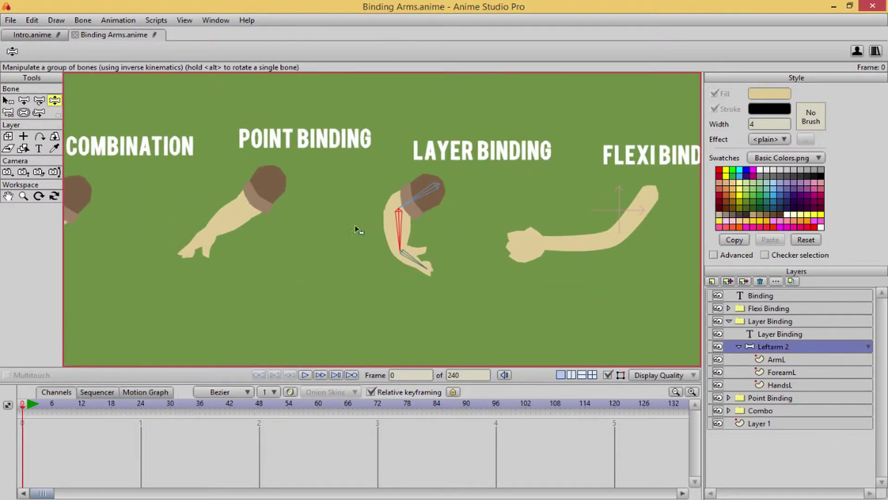
scroll(406, 224, up, 5)
click(37, 36)
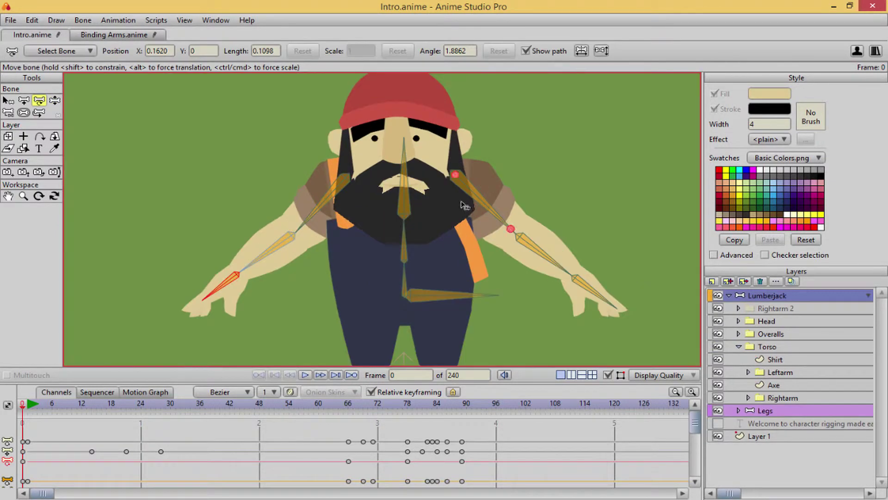
scroll(370, 357, down, 3)
scroll(370, 358, up, 6)
scroll(370, 358, down, 2)
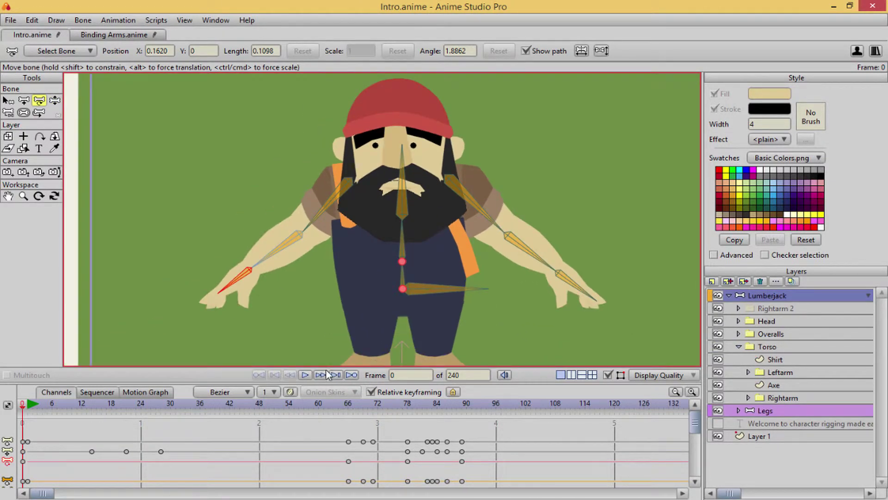
click(302, 375)
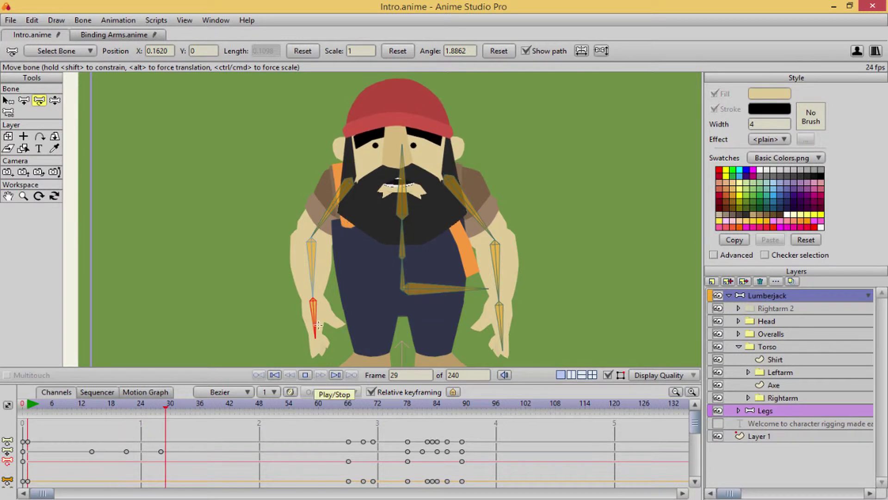
click(307, 375)
drag(429, 411, 546, 411)
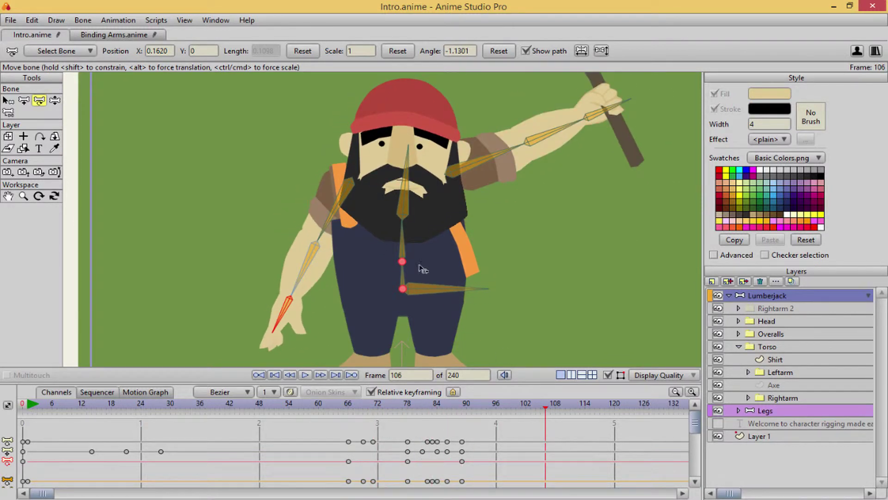
- Switch to the Binding Arms document and bend the layer-bound arm's forearm and hand outward with Manipulate Bones
click(93, 35)
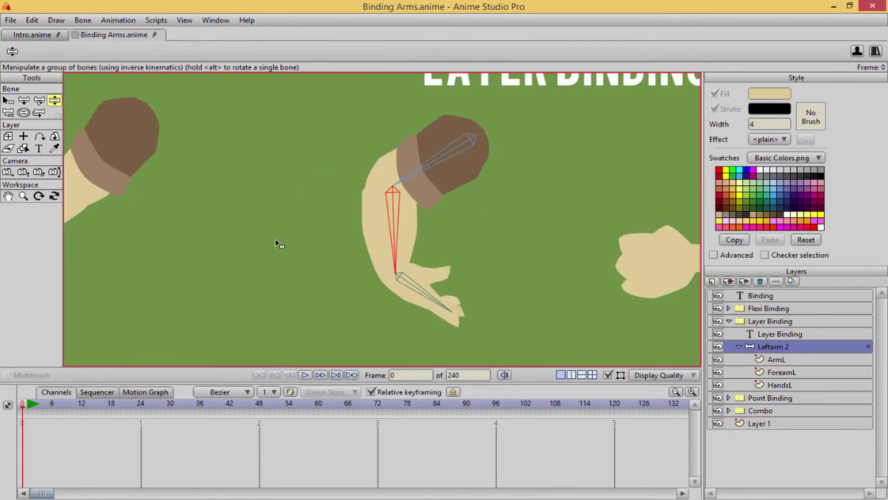
drag(387, 236, 287, 290)
scroll(381, 238, up, 5)
drag(352, 334, 375, 231)
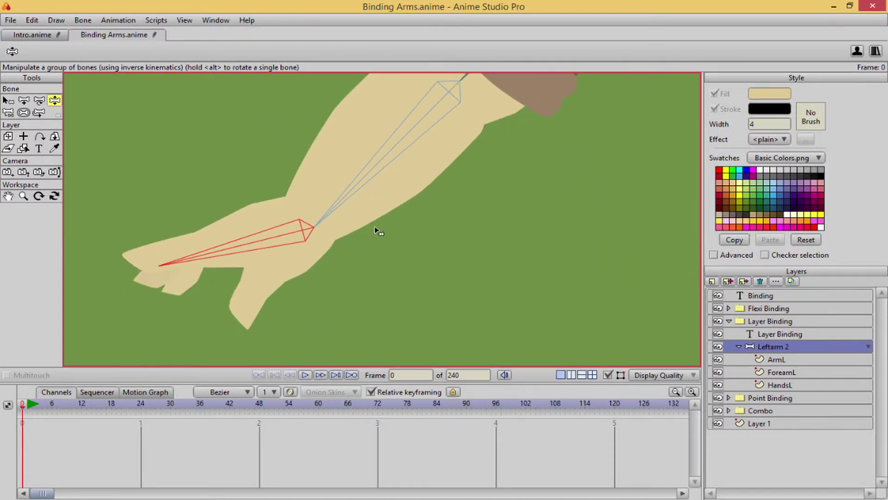
- Return the arm to its rest pose with Transform Bone, and temporarily hide ArmL and ForearmL to inspect the hand's rounded wrist end
key(t)
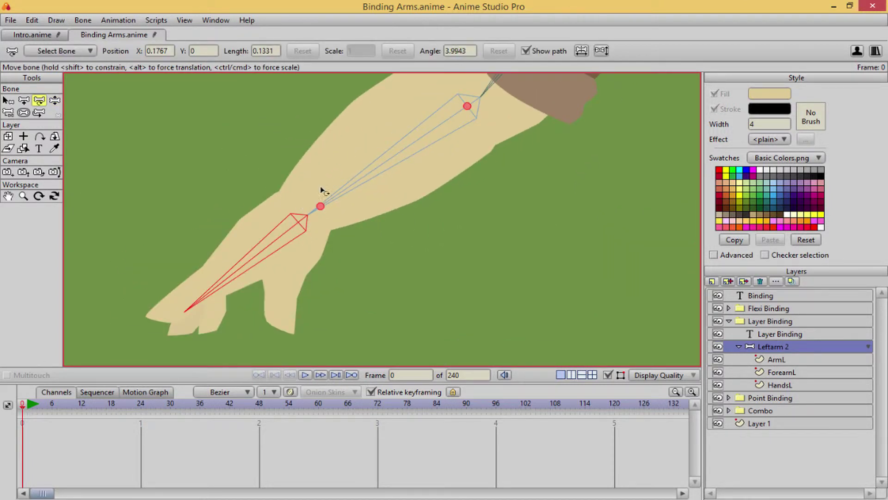
click(717, 359)
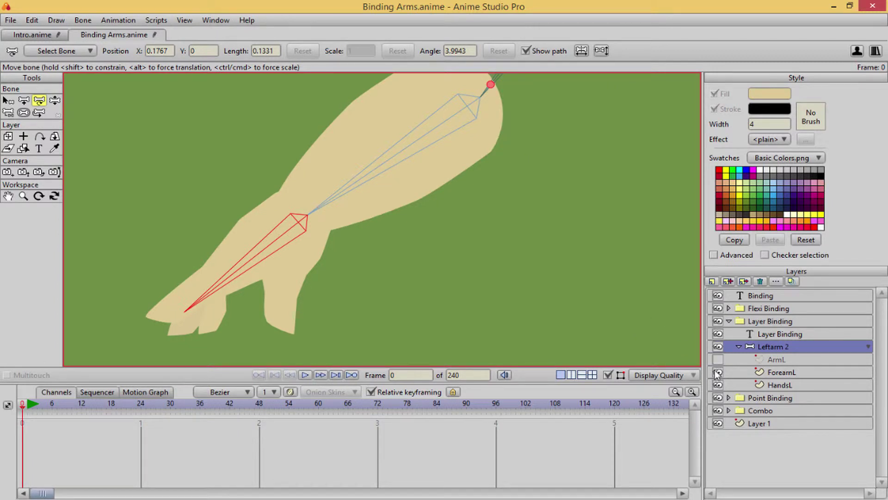
click(718, 372)
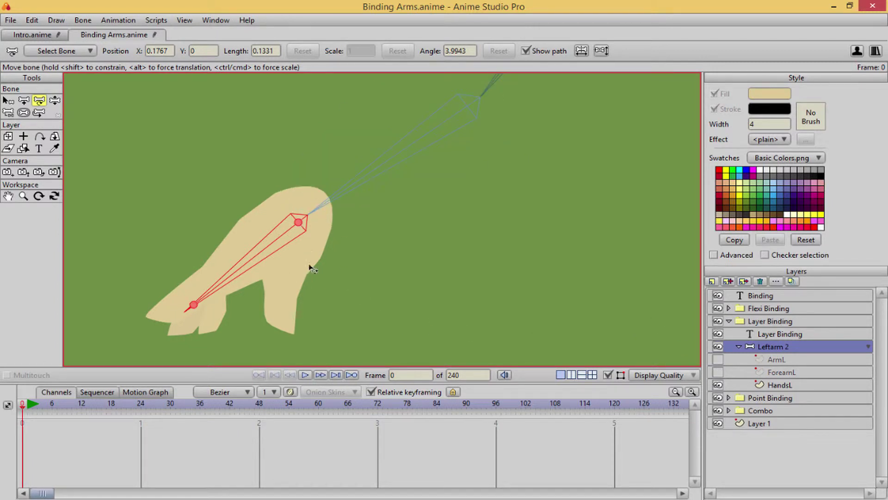
click(717, 359)
click(717, 372)
- Test the wrist joint of the layer-bound arm by bending the hand bone inward and outward with Manipulate Bones
key(z)
drag(241, 250, 416, 154)
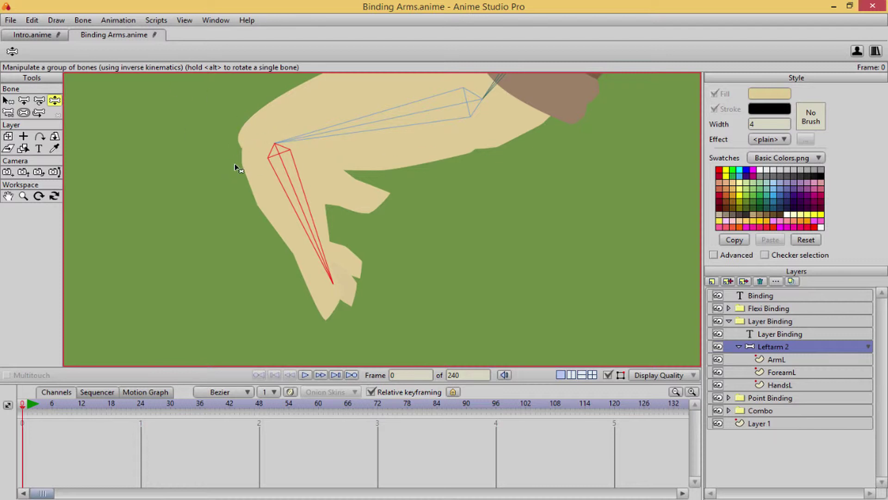
drag(310, 219, 28, 355)
scroll(147, 296, down, 6)
drag(271, 262, 183, 259)
scroll(227, 302, up, 1)
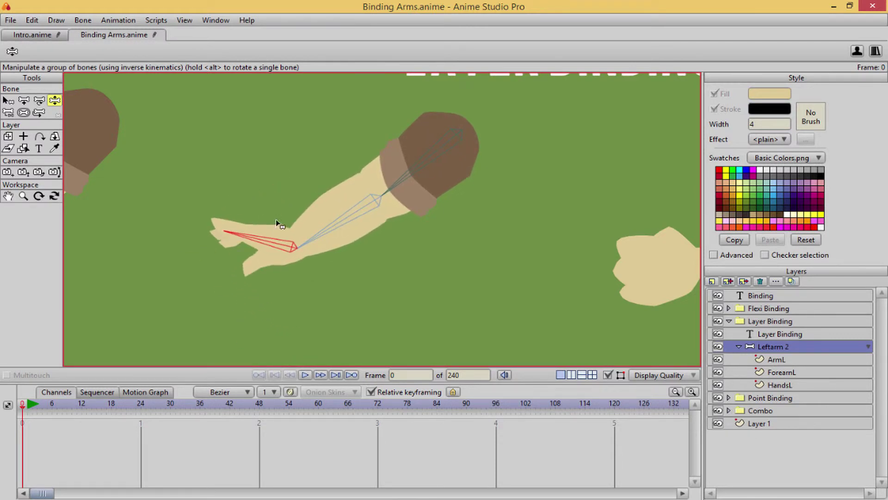
- Swing the layer-bound arm's forearm and hand downward with Manipulate Bones and compare the arm with the other binding examples
drag(317, 236, 407, 352)
scroll(464, 204, down, 3)
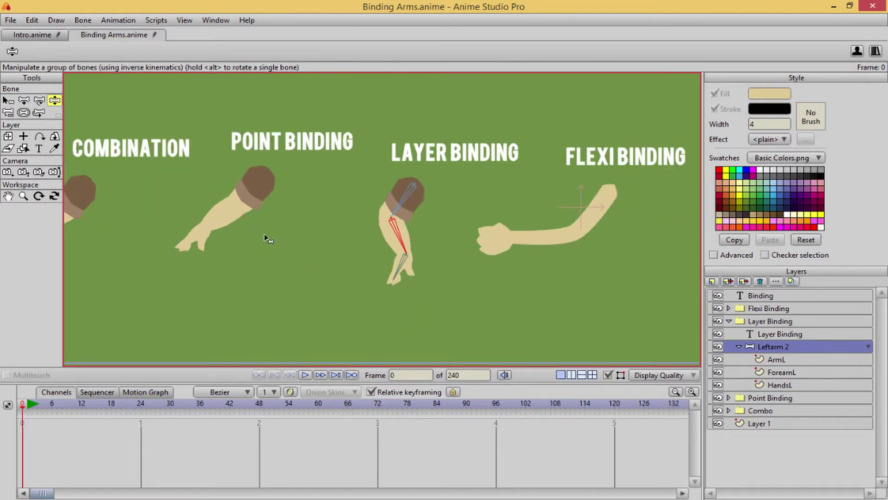
scroll(414, 226, up, 4)
drag(437, 261, 401, 232)
drag(388, 305, 327, 360)
- Switch to the Intro document and scrub the lumberjack animation back and forth up to frame 89 to examine the arm joints
click(33, 35)
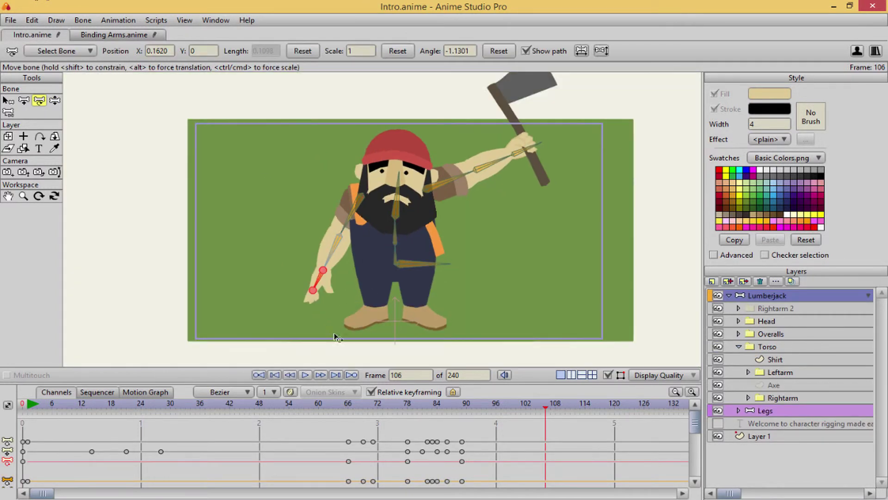
drag(236, 418, 387, 456)
scroll(377, 299, up, 4)
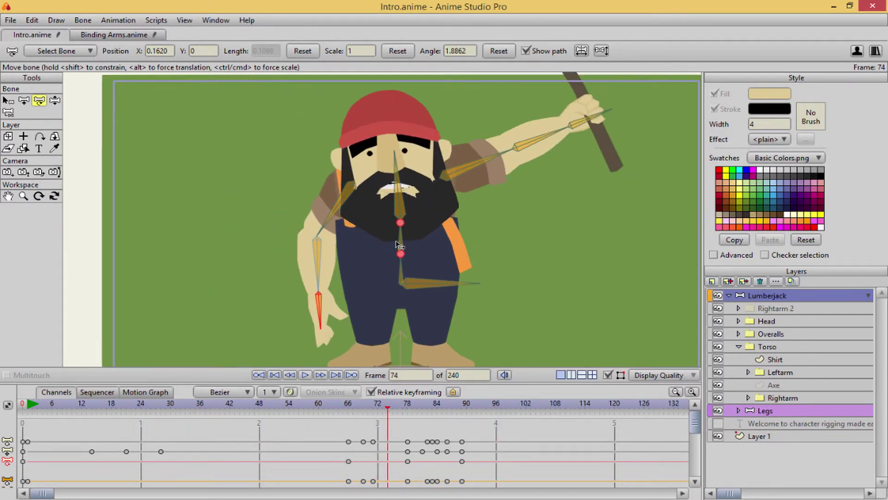
click(392, 307)
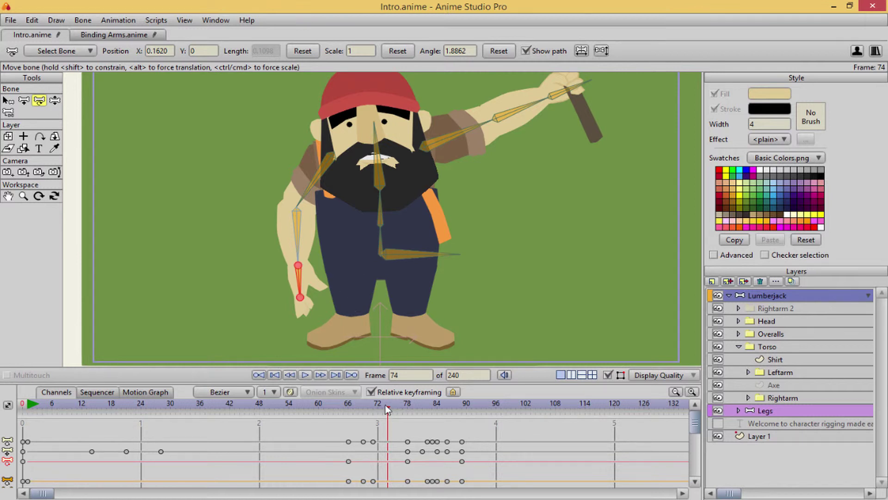
drag(386, 405, 333, 407)
drag(422, 407, 461, 407)
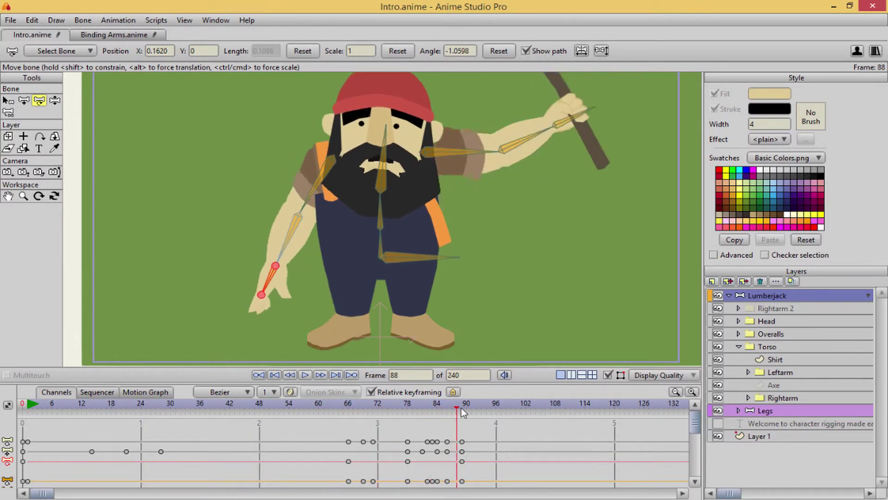
click(416, 254)
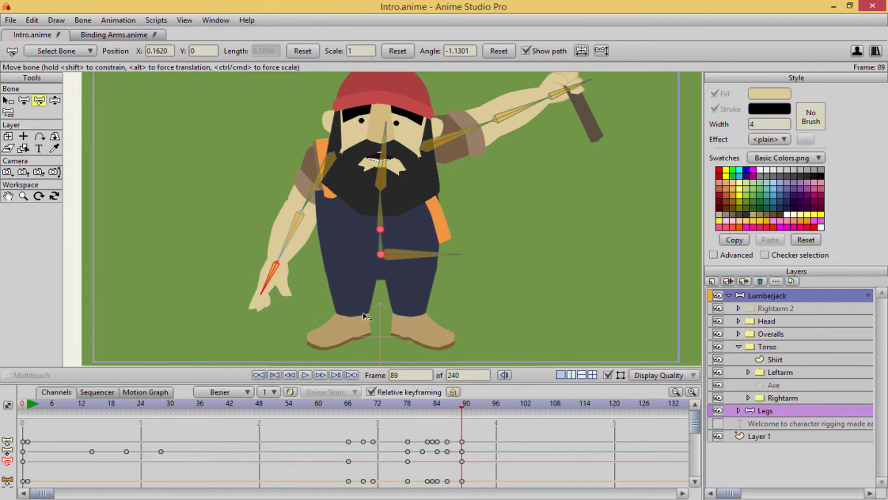
drag(453, 409, 258, 406)
click(367, 406)
click(298, 278)
- Bend the layer-bound forearm upward in the Binding Arms document and toggle the visibility of its arm layers to inspect the elbow overlap
click(131, 39)
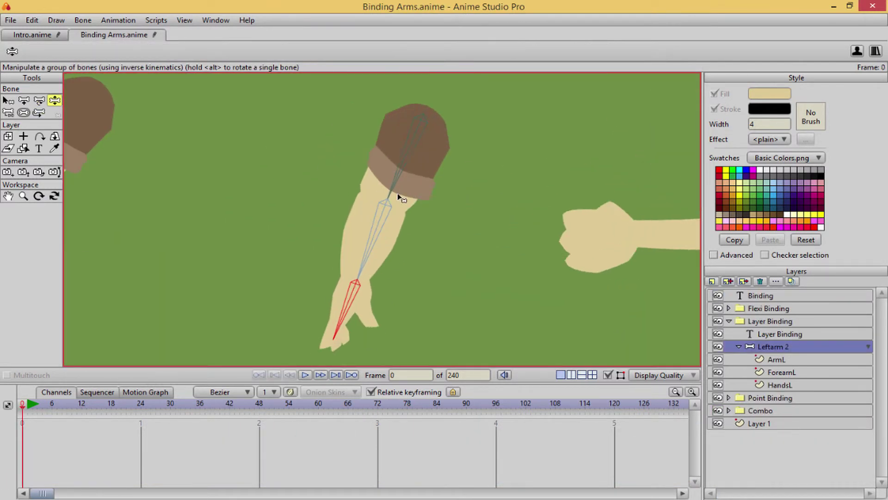
drag(367, 245, 369, 227)
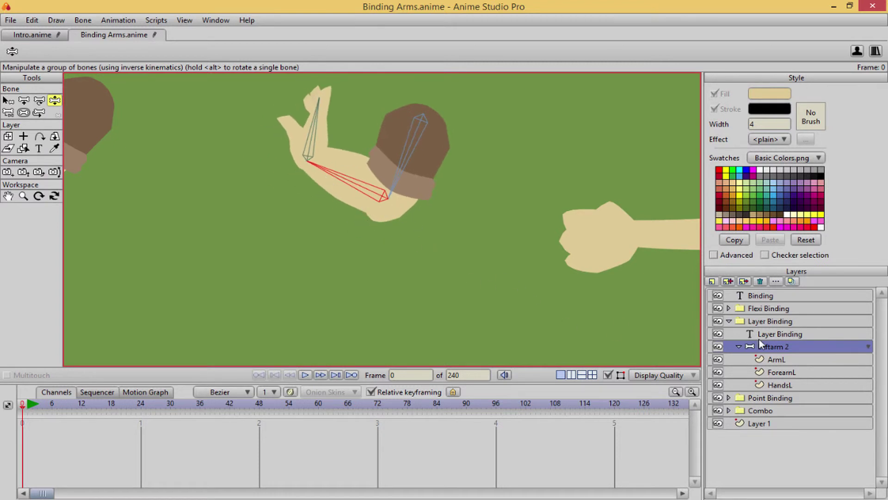
click(717, 360)
click(718, 360)
click(720, 368)
click(720, 367)
alt+click(717, 359)
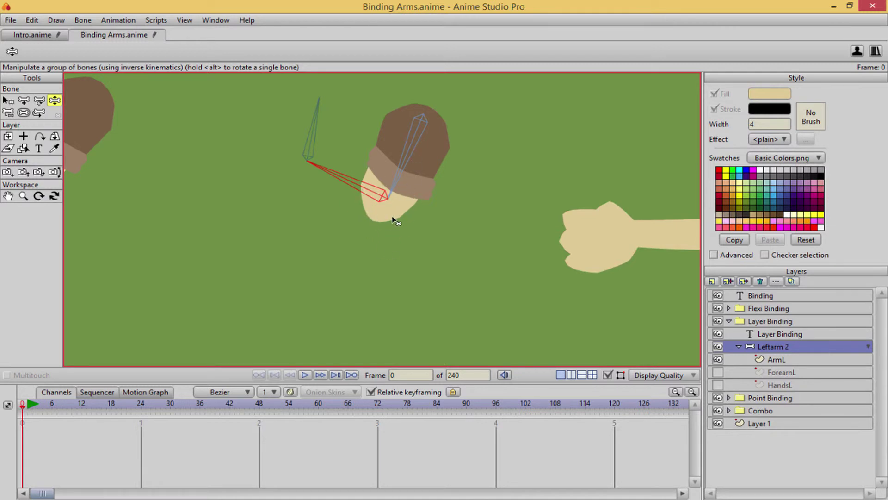
click(717, 372)
click(718, 384)
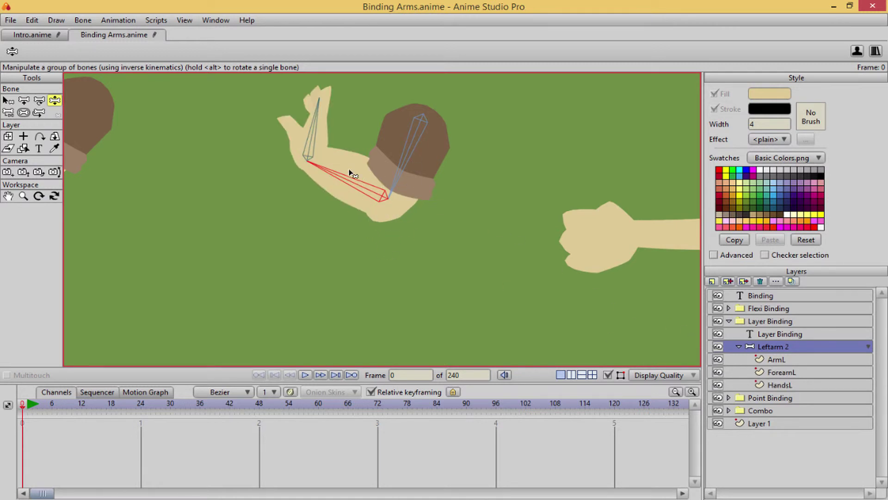
- Examine the bent elbow up close while moving the bones, and return the layer-bound arm to its rest pose with Transform Bone
scroll(361, 185, up, 3)
scroll(380, 171, down, 6)
scroll(387, 143, up, 5)
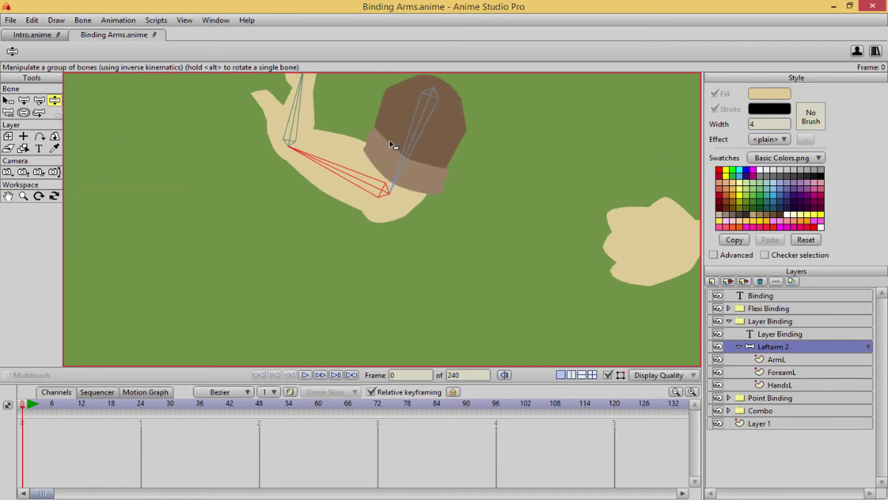
drag(417, 143, 408, 201)
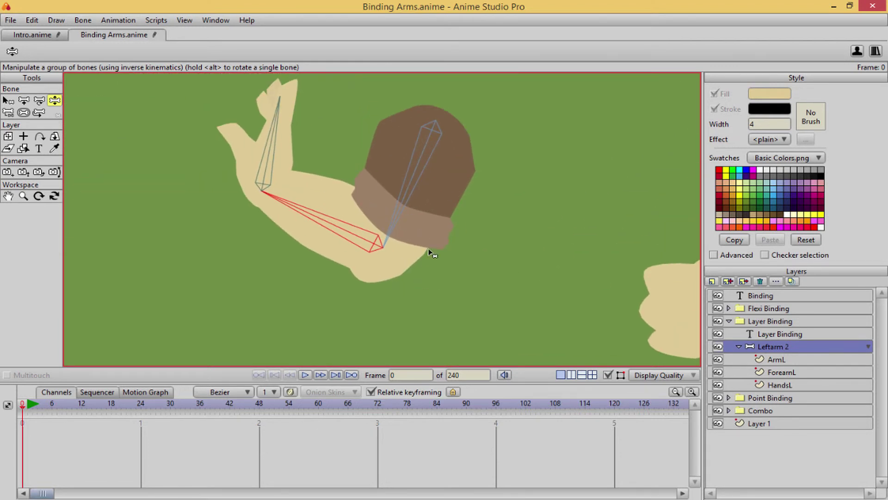
drag(365, 275, 383, 268)
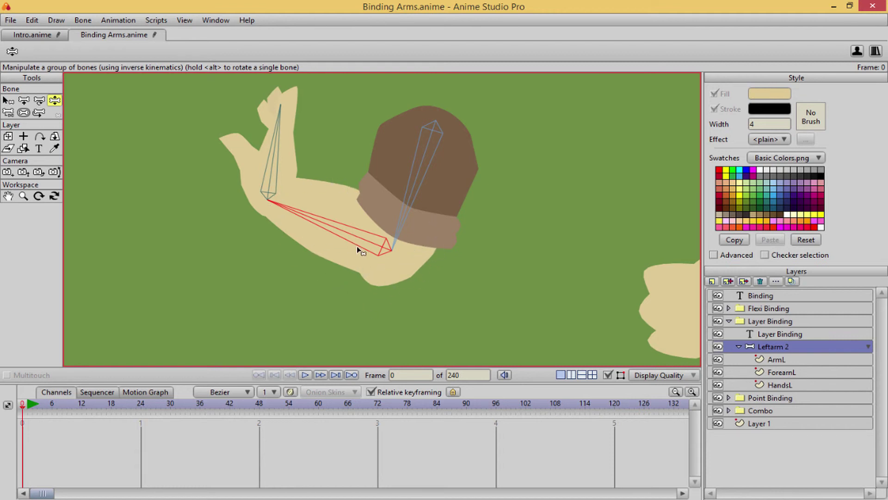
drag(345, 238, 270, 335)
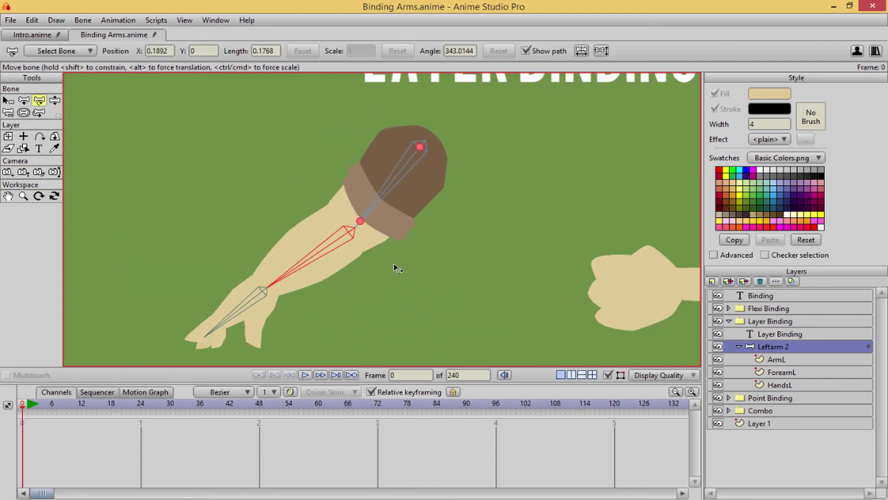
scroll(430, 224, down, 3)
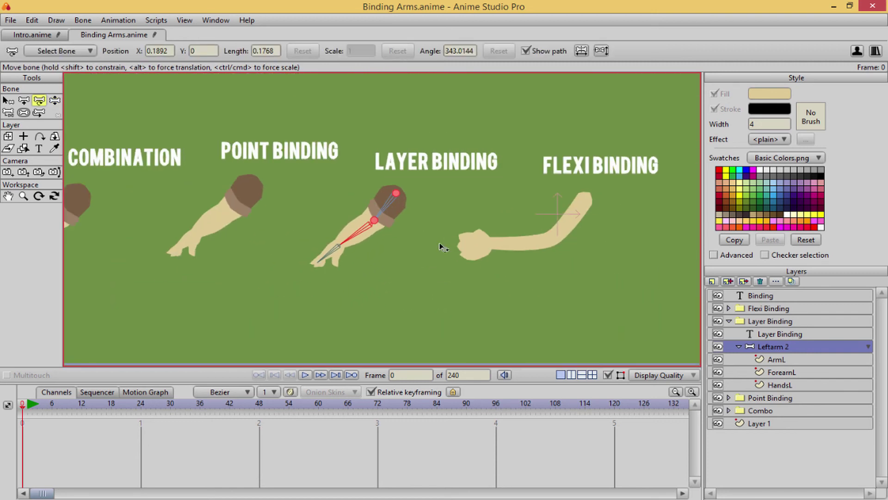